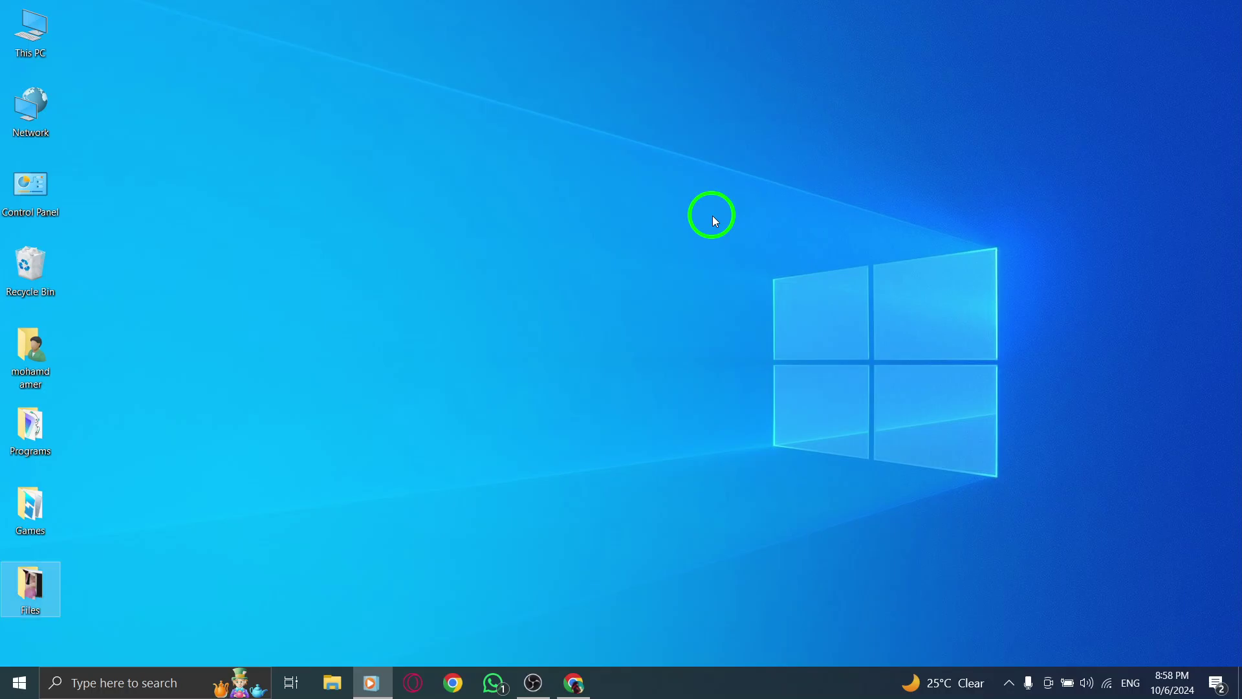
{"action": "left_click", "coordinate": [576, 682]}
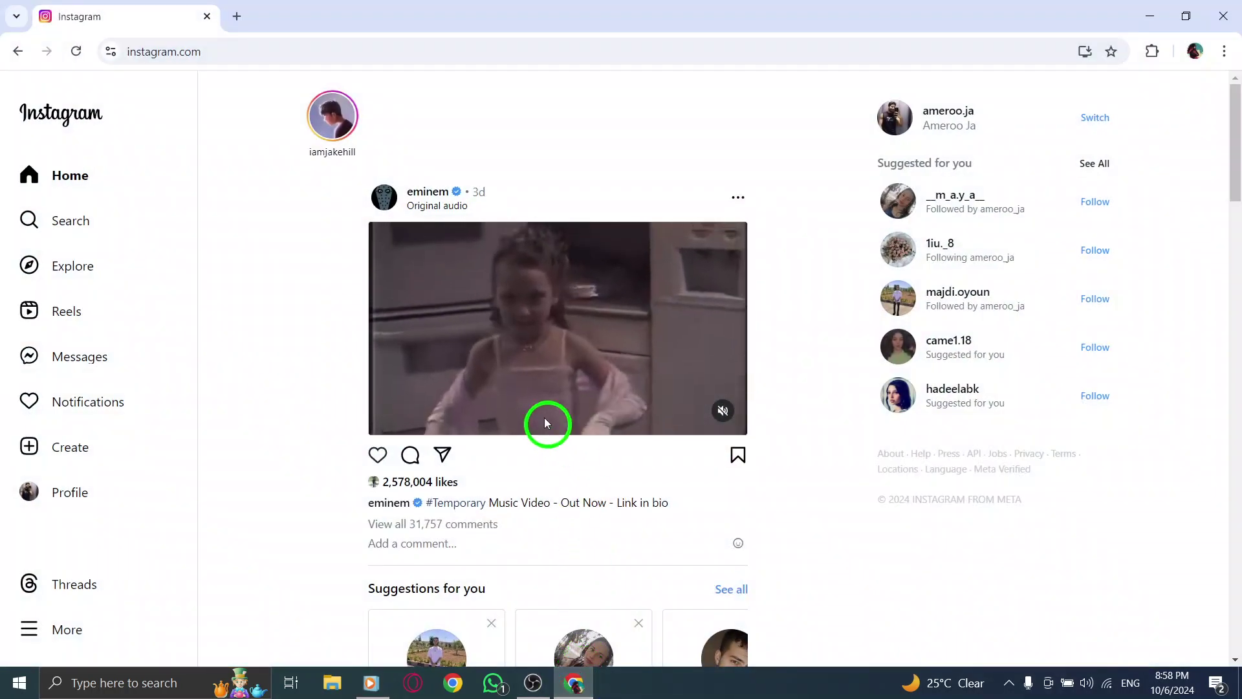
{"action": "left_click", "coordinate": [126, 52]}
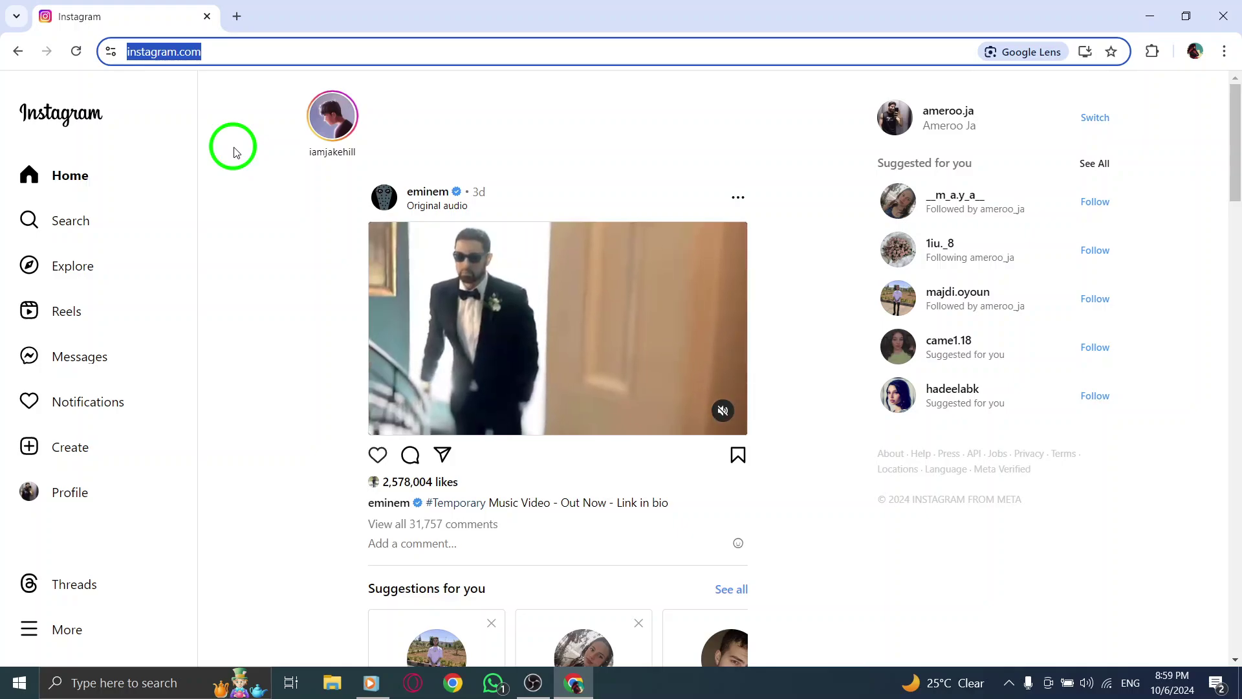
{"action": "left_click", "coordinate": [233, 150]}
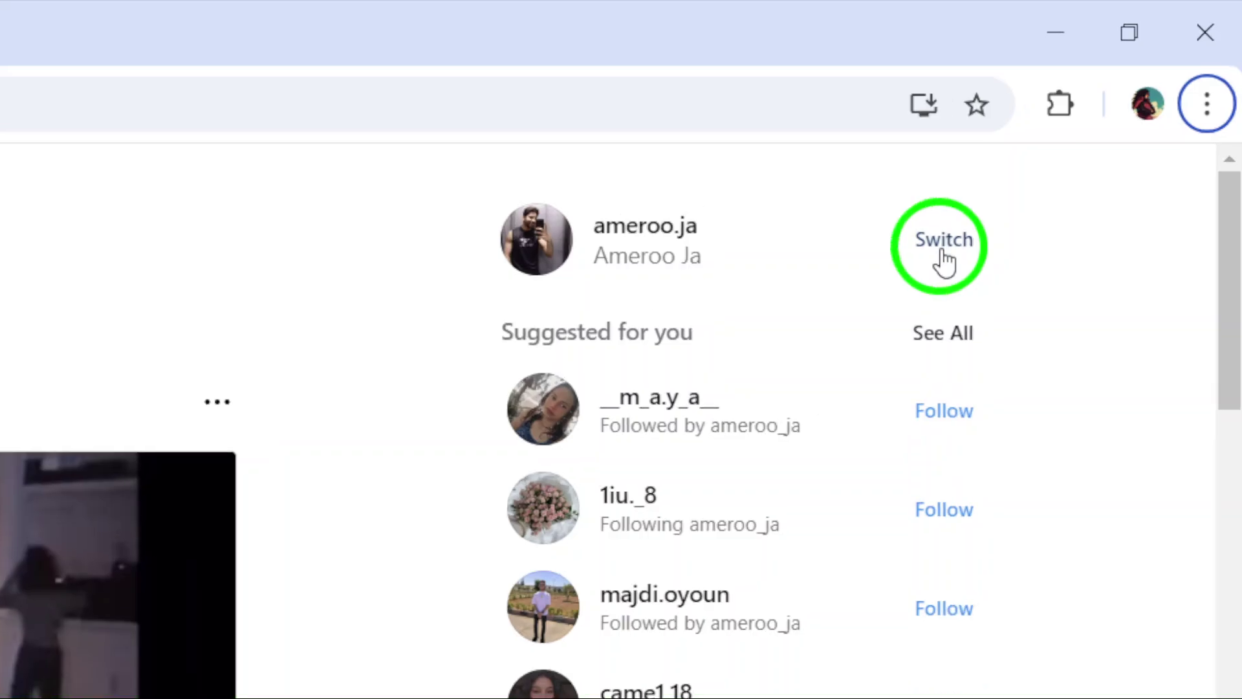
Use the Switch accounts dialog to load the second logged-in account's feed.
{"action": "left_click", "coordinate": [875, 309]}
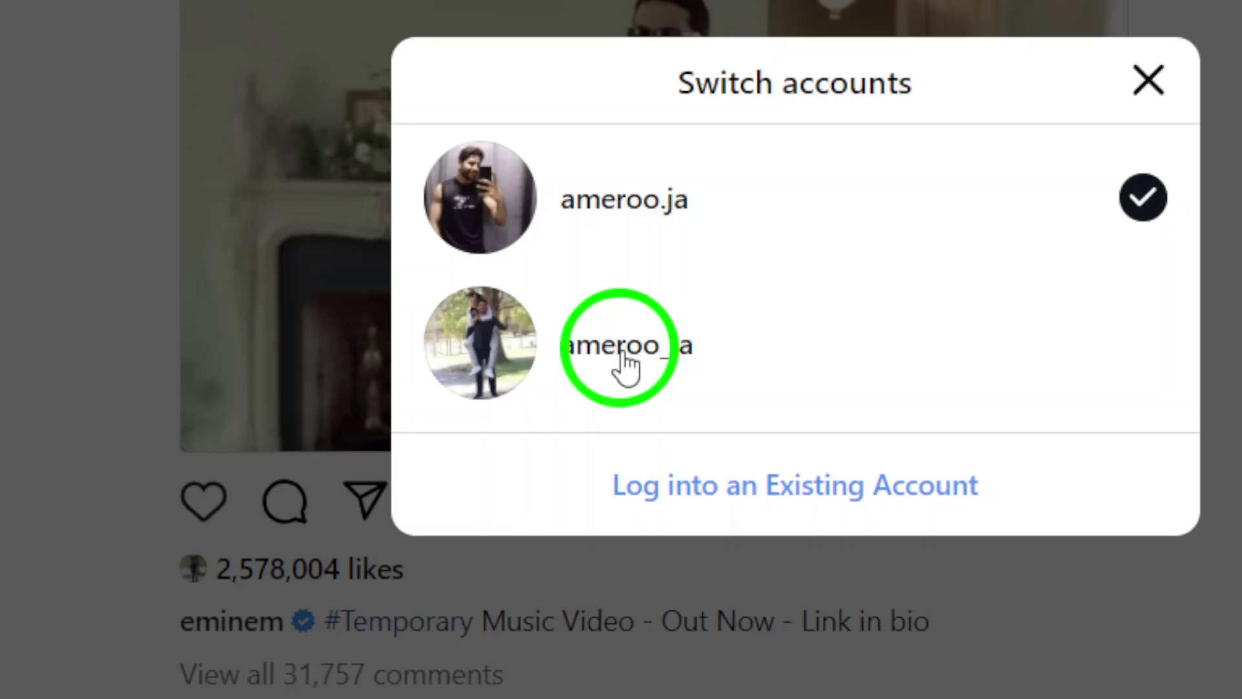
{"action": "left_click", "coordinate": [626, 365]}
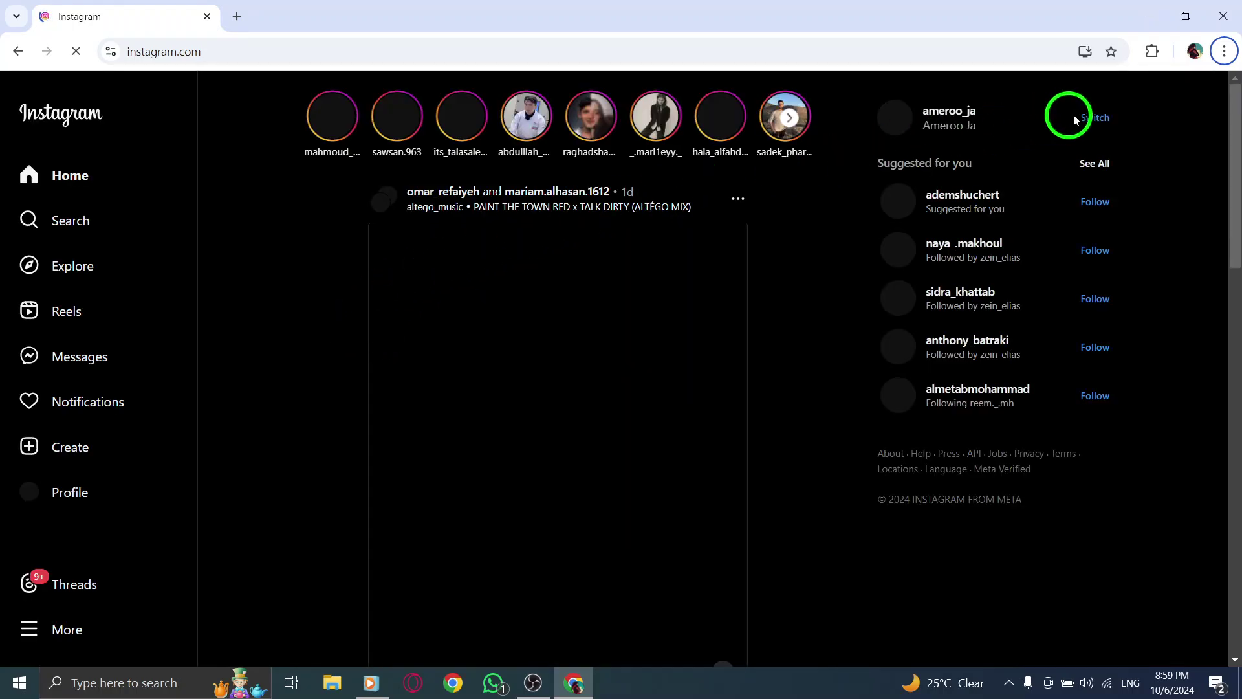
Switch back to the first account, turn Dark mode off, and restore down the browser window.
{"action": "left_click", "coordinate": [1092, 117]}
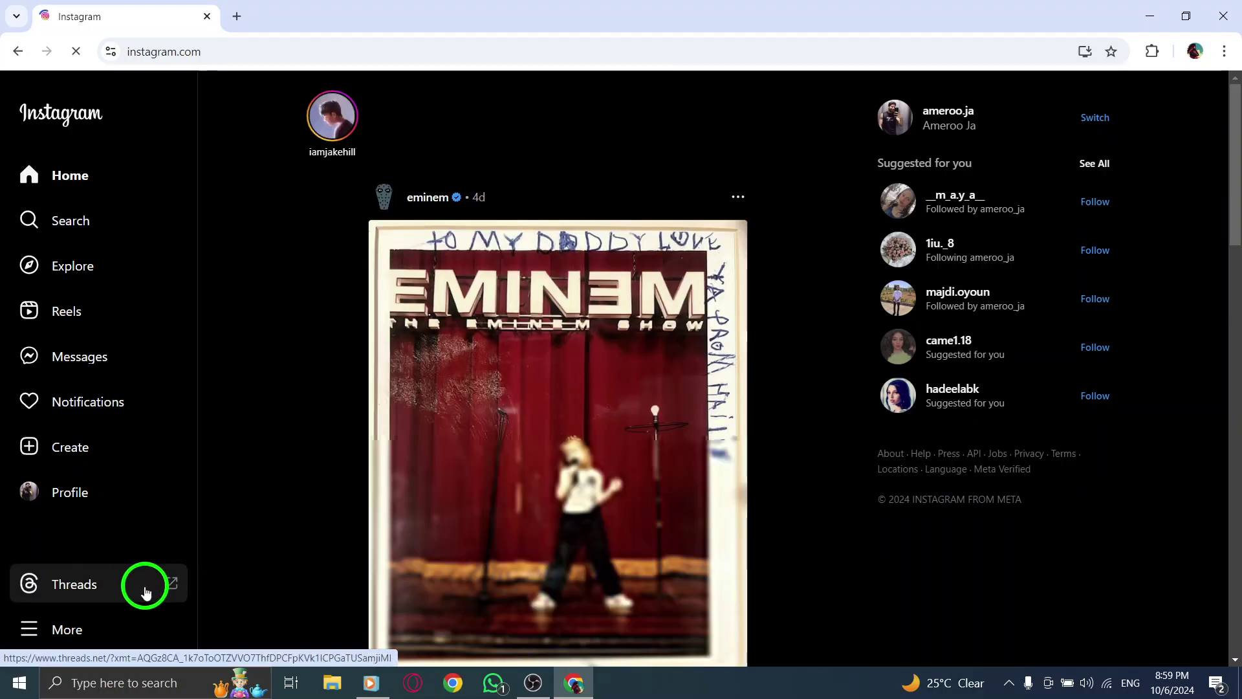
{"action": "left_click", "coordinate": [78, 626]}
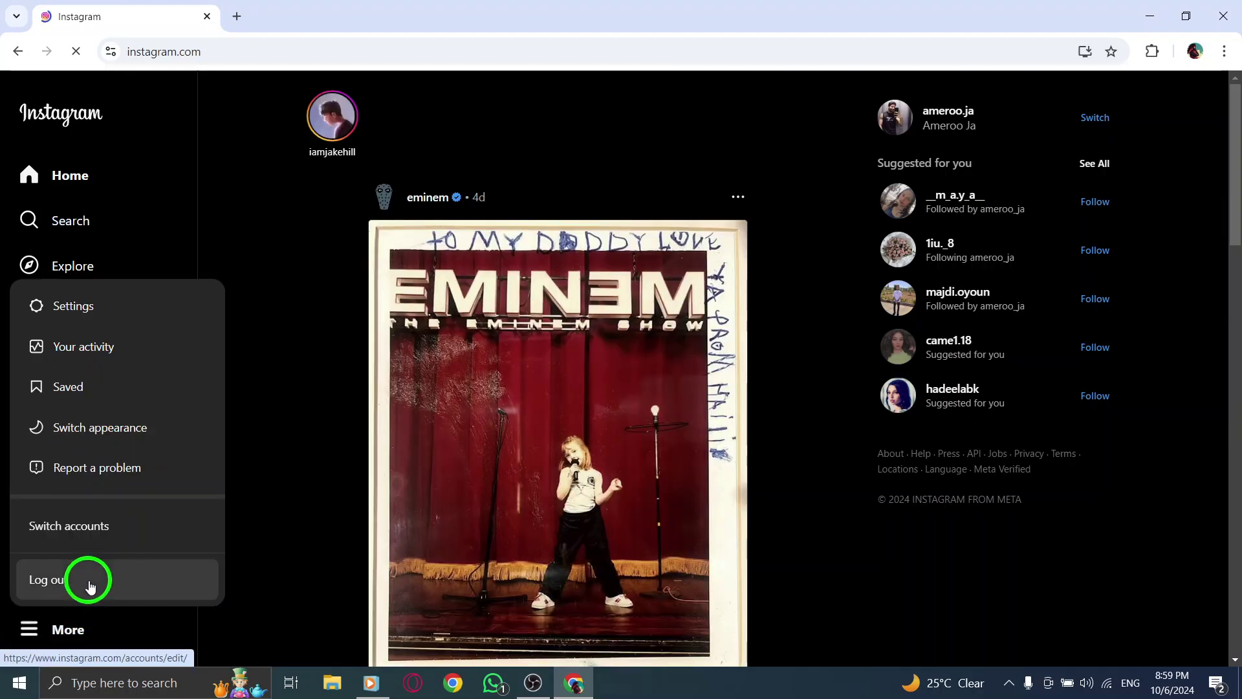
{"action": "left_click", "coordinate": [121, 427]}
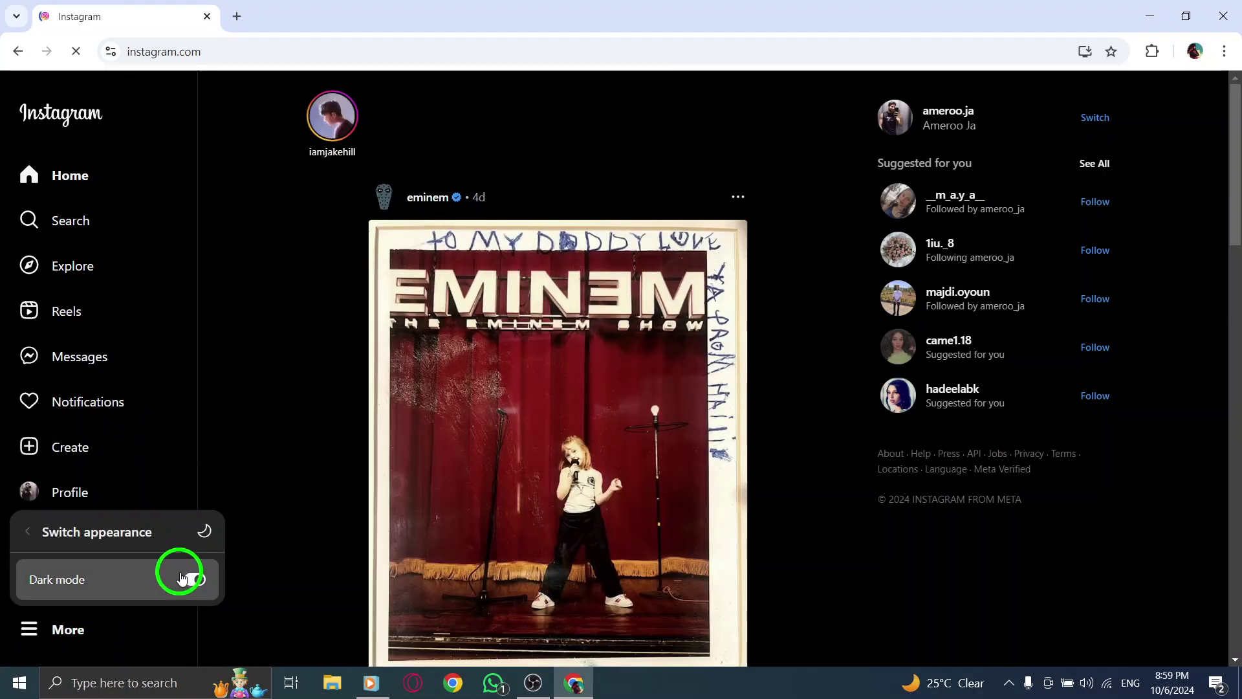
{"action": "left_click", "coordinate": [195, 580]}
{"action": "left_click", "coordinate": [258, 407]}
{"action": "left_click", "coordinate": [1172, 18]}
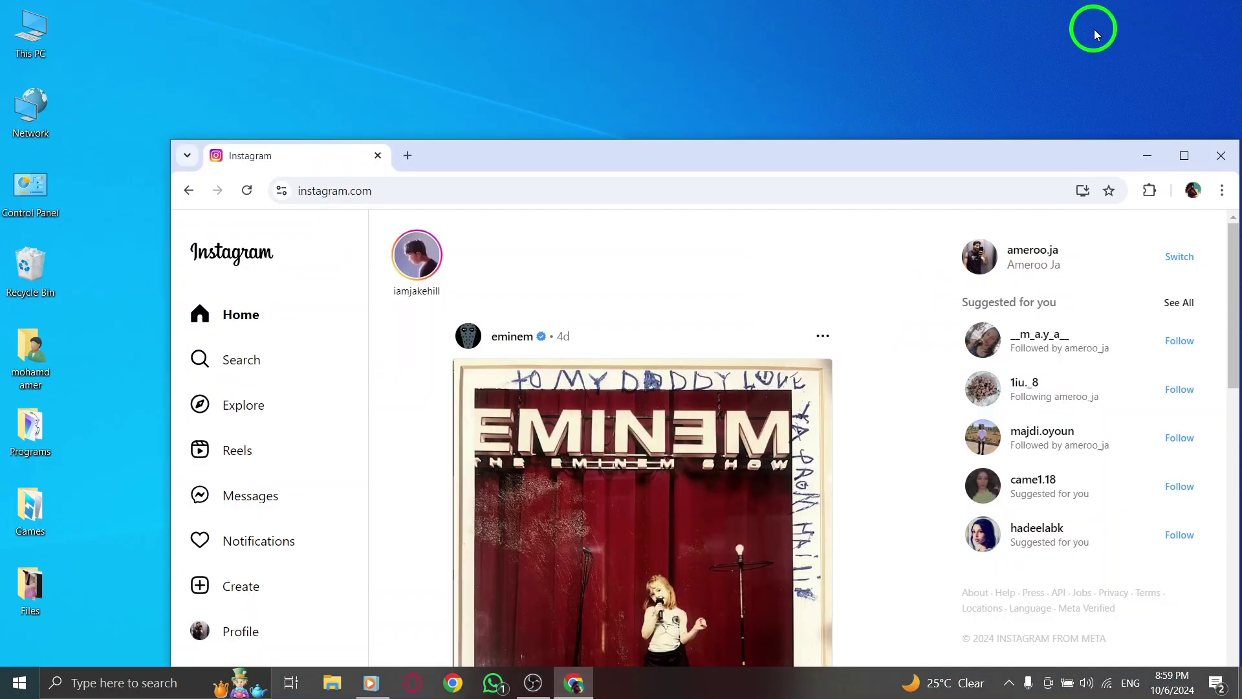